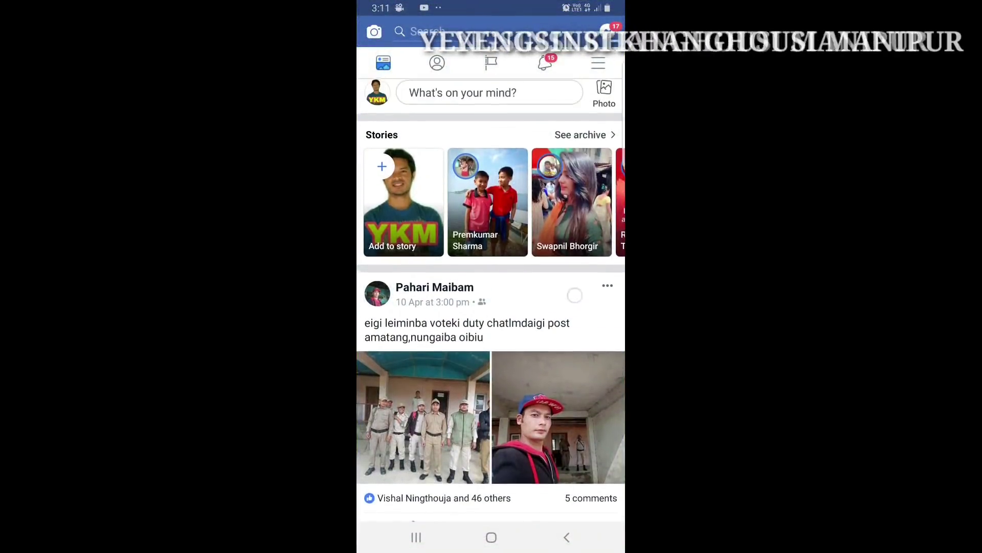
pyautogui.scroll(-5, 492, 307)
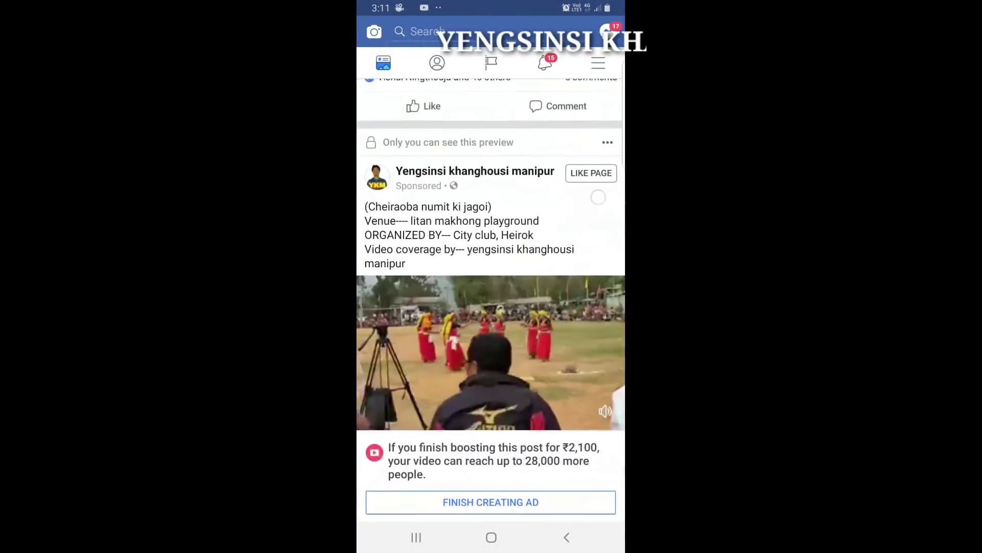
pyautogui.scroll(5, 491, 308)
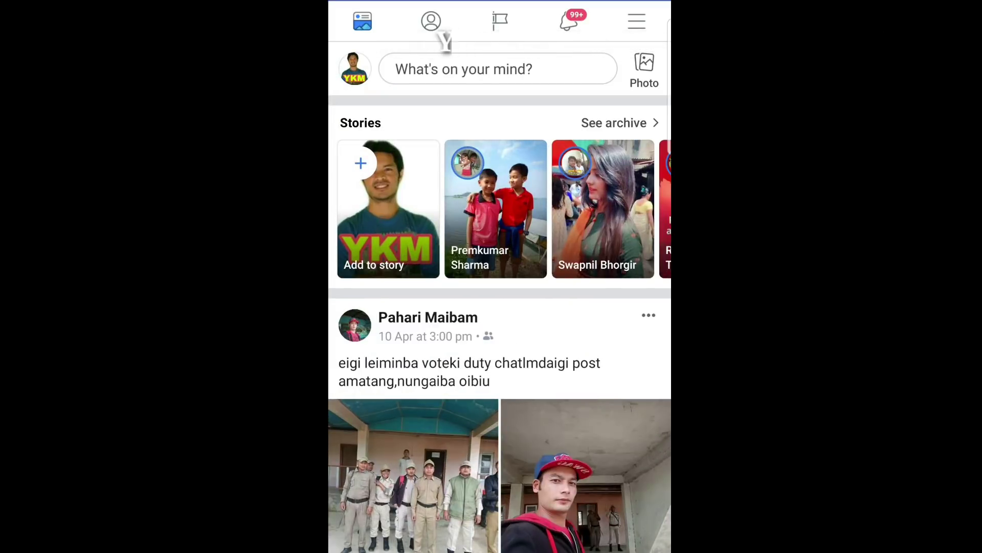
# Reach the account Settings page via the menu's Settings & Privacy section
pyautogui.click(637, 20)
pyautogui.scroll(-5, 647, 165)
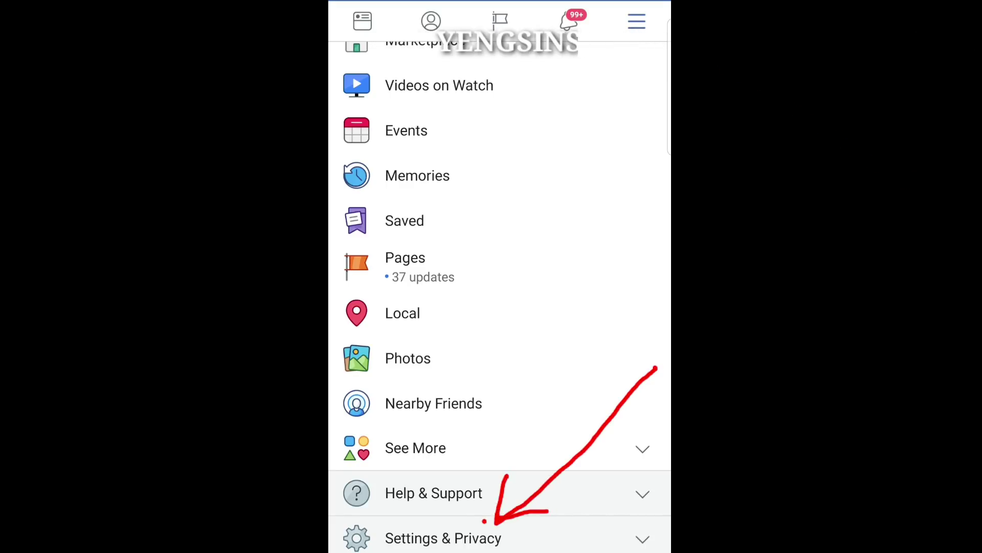
pyautogui.click(443, 538)
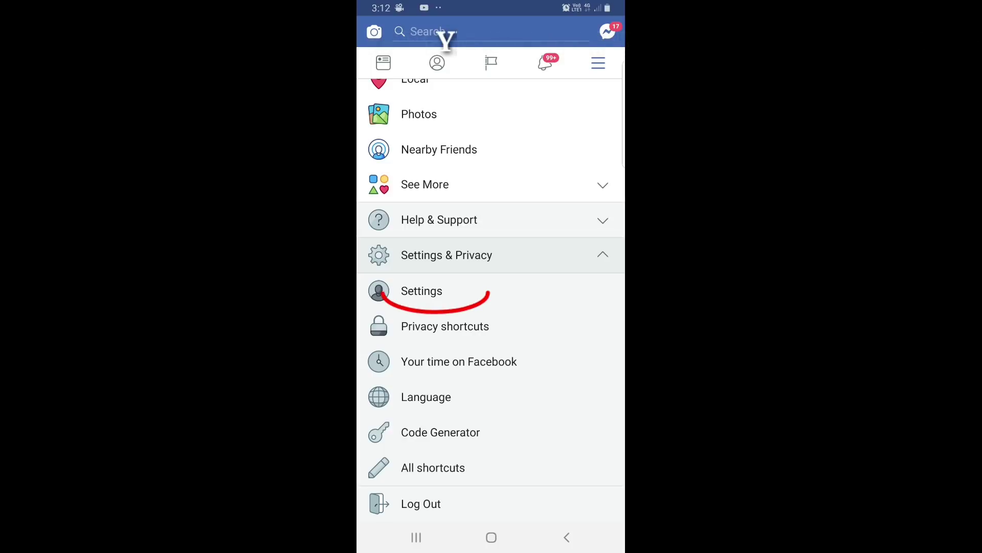
pyautogui.click(426, 291)
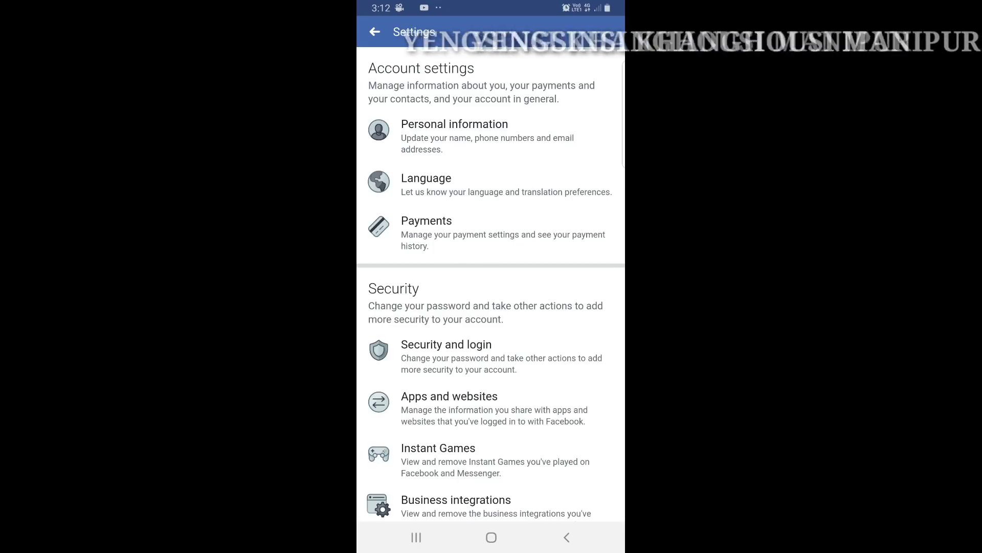
pyautogui.scroll(-1, 491, 308)
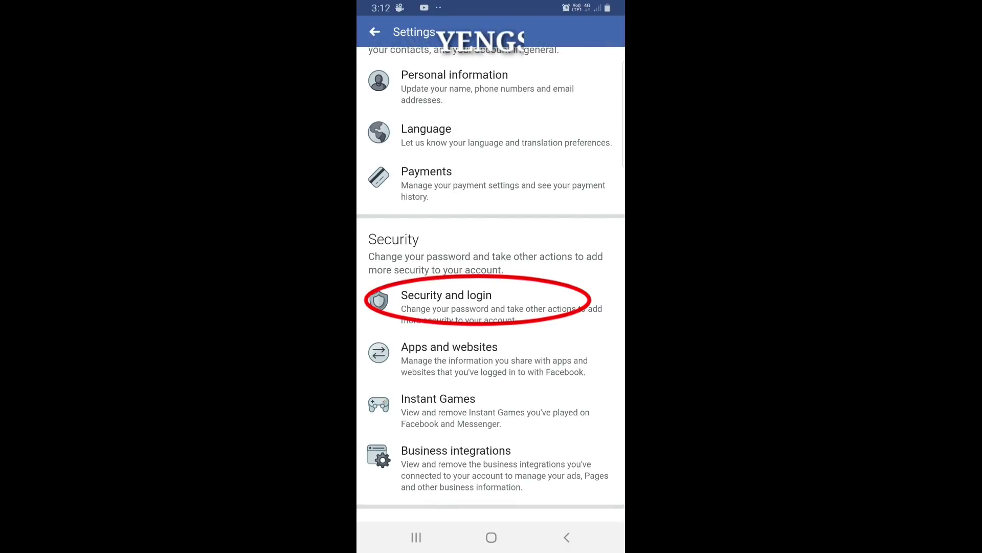
# Enter Security and login to see where the account is logged in
pyautogui.click(447, 300)
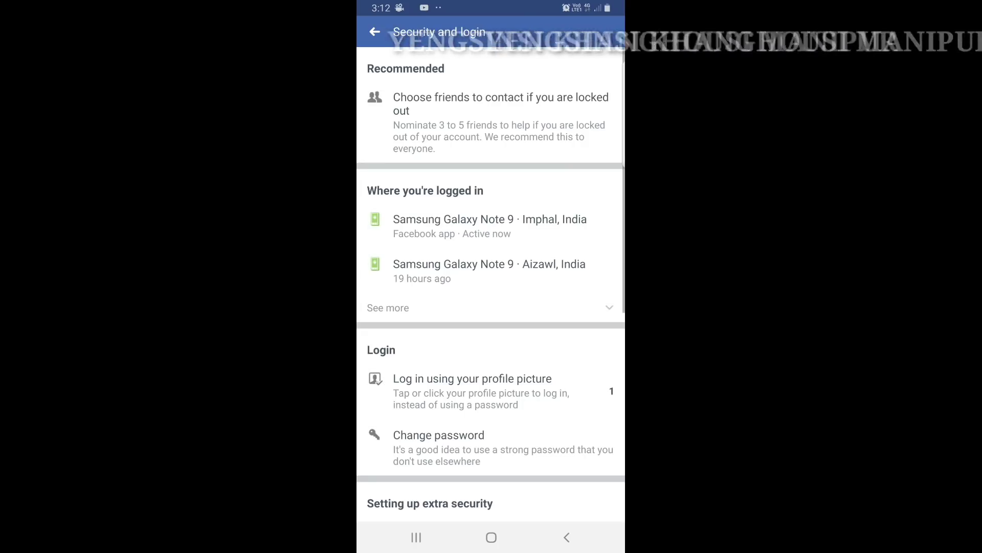
pyautogui.scroll(-1, 553, 320)
pyautogui.scroll(1, 492, 289)
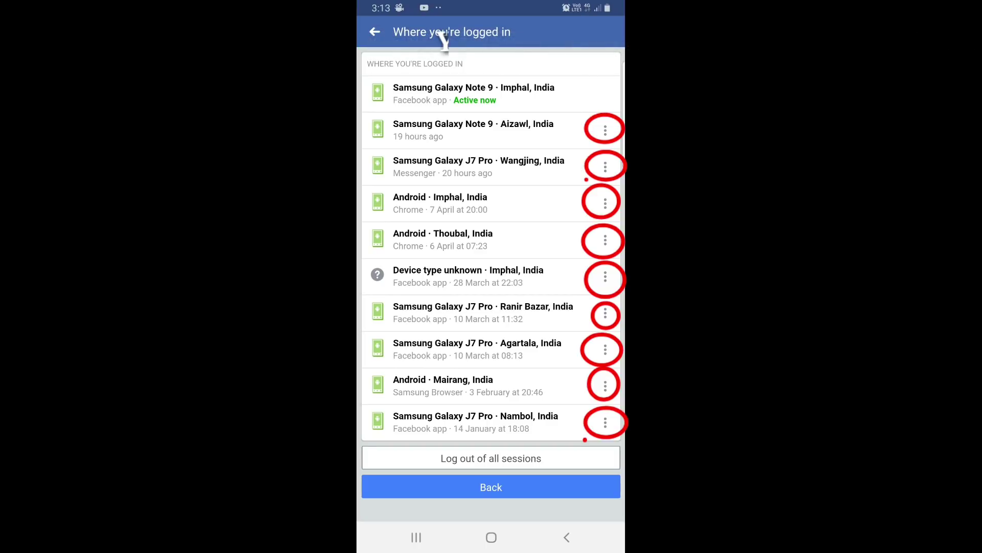
# Log out the Nambol, Mairang, Agartala and Ranir Bazar sessions from their menus
pyautogui.click(605, 423)
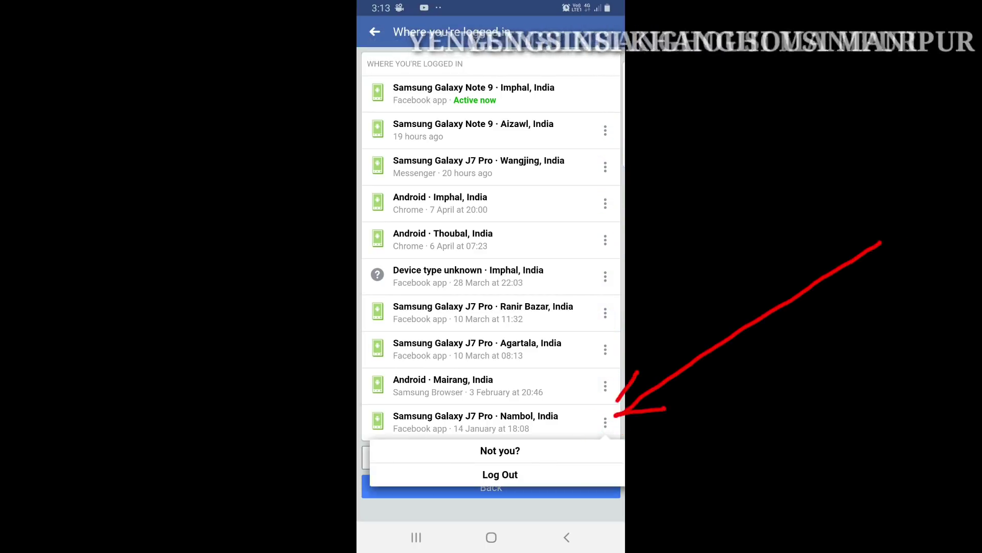
pyautogui.click(499, 474)
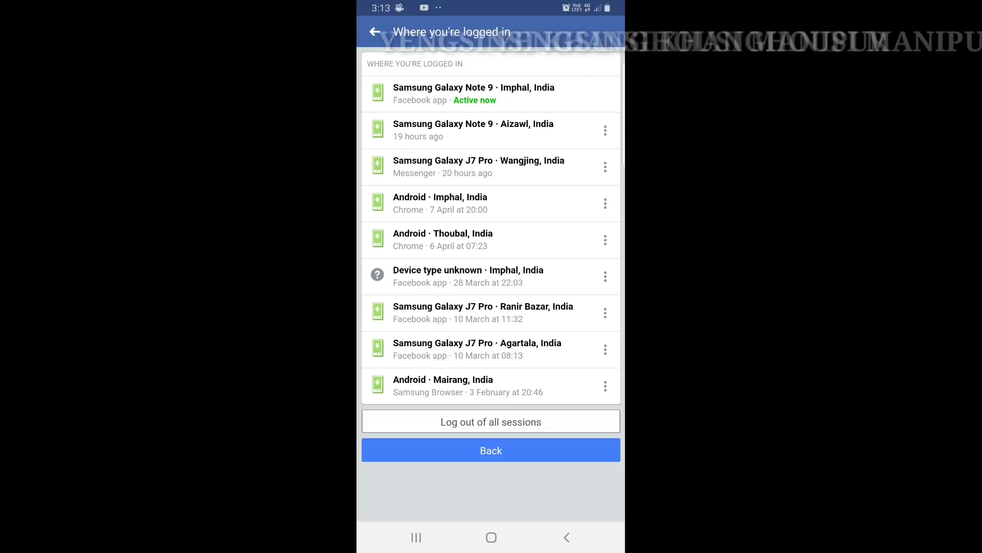
pyautogui.click(606, 385)
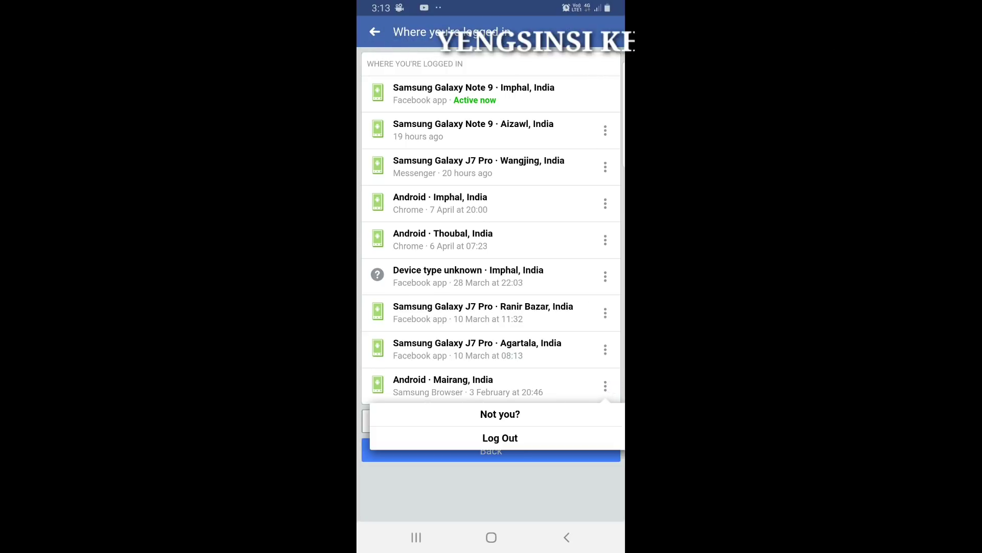
pyautogui.click(501, 437)
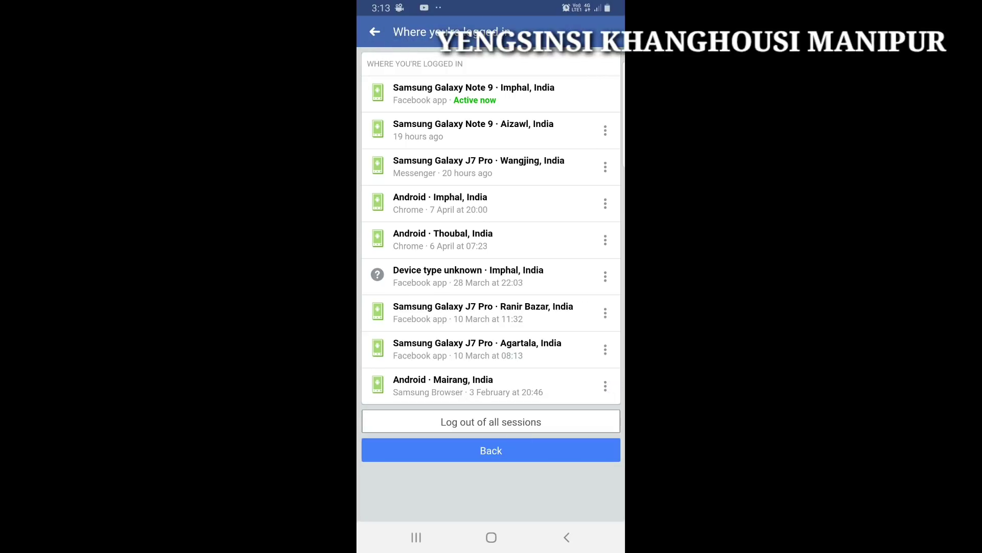
pyautogui.click(605, 349)
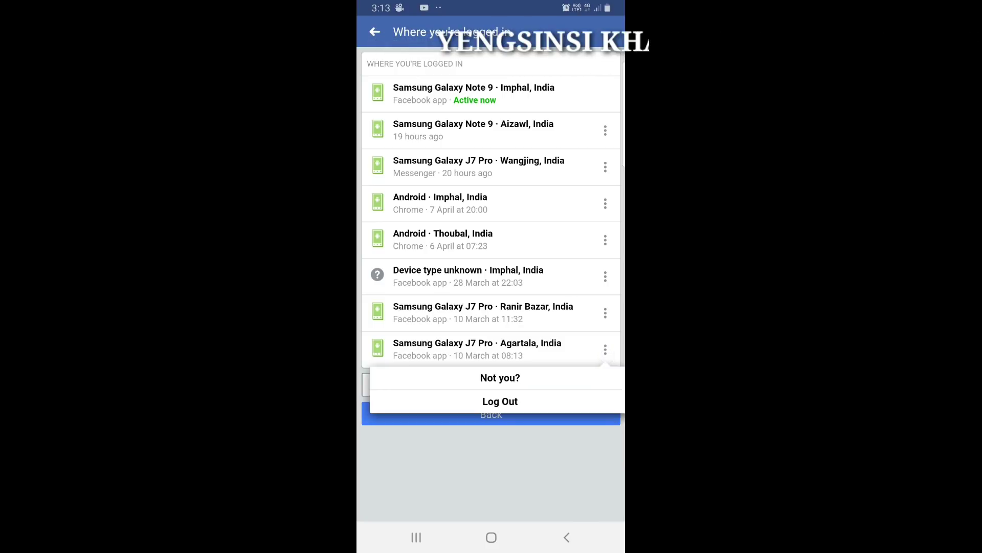
pyautogui.click(501, 401)
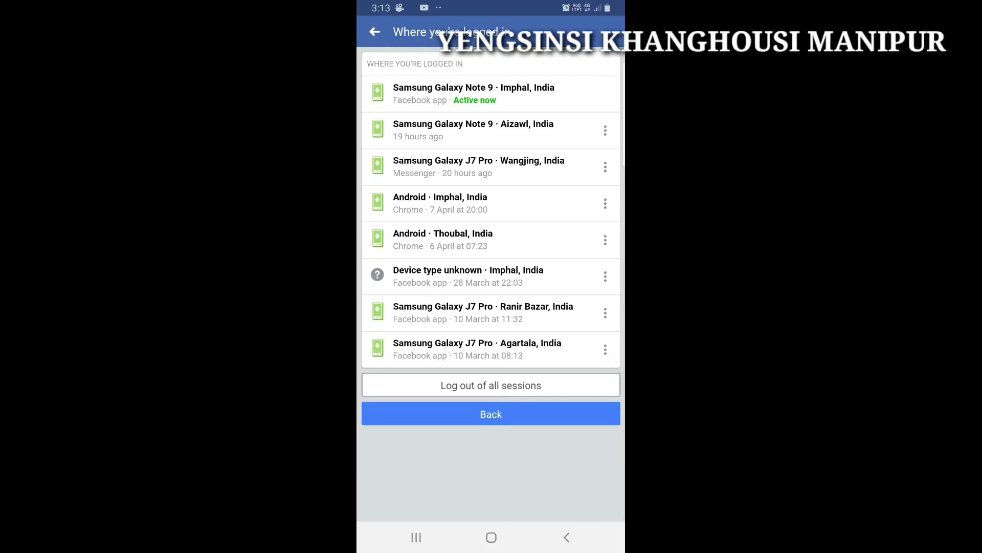
pyautogui.click(604, 313)
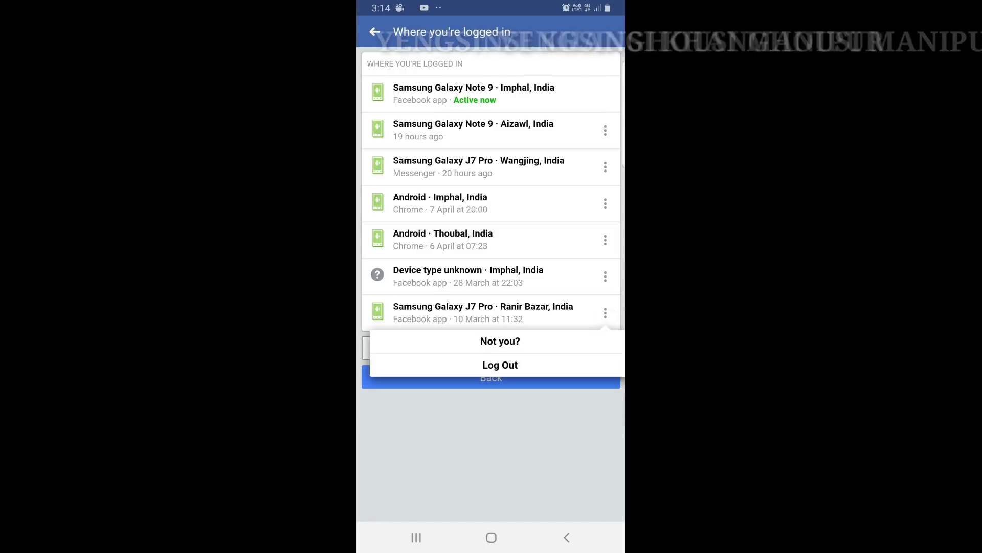
pyautogui.click(500, 365)
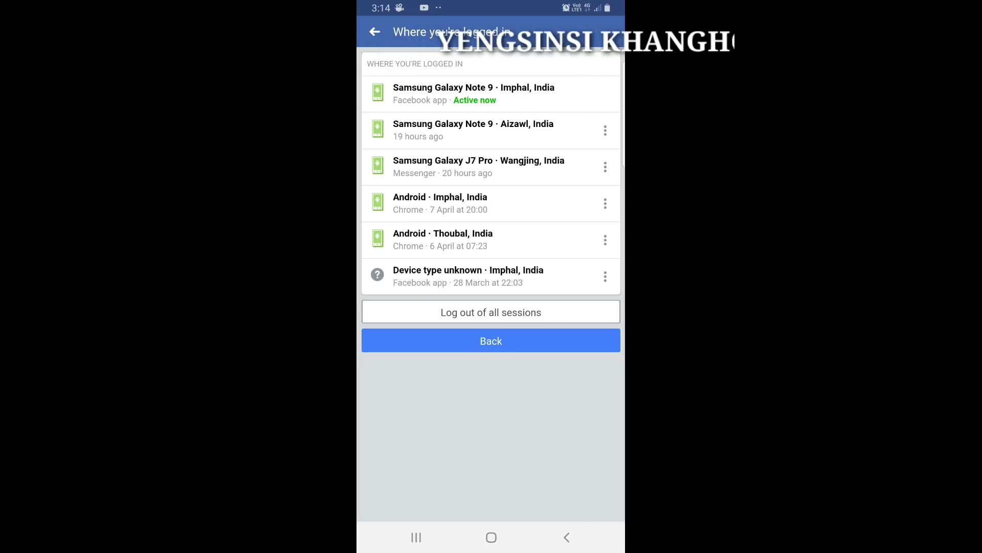
# Log out the unknown device and Thoubal sessions, then return to the sessions list
pyautogui.click(604, 276)
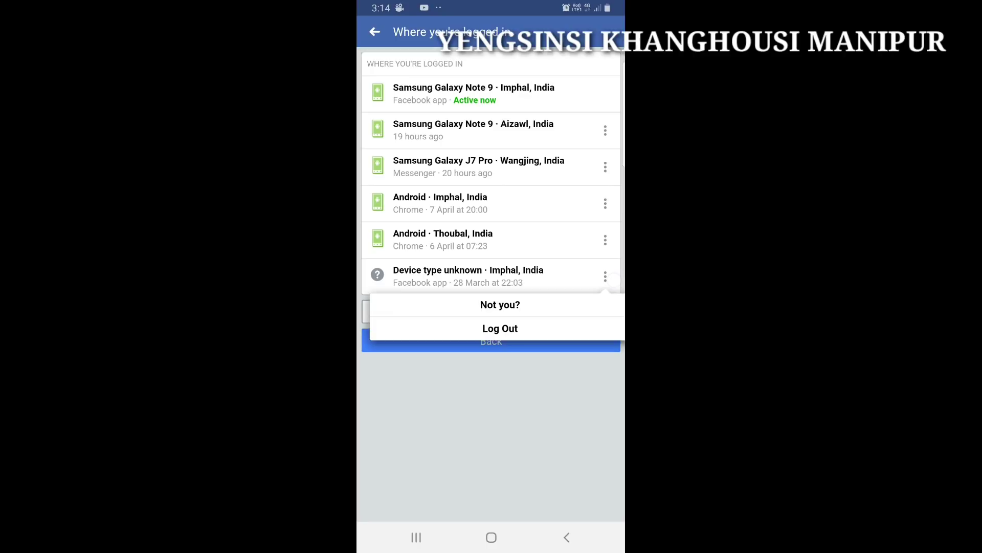
pyautogui.press('Escape')
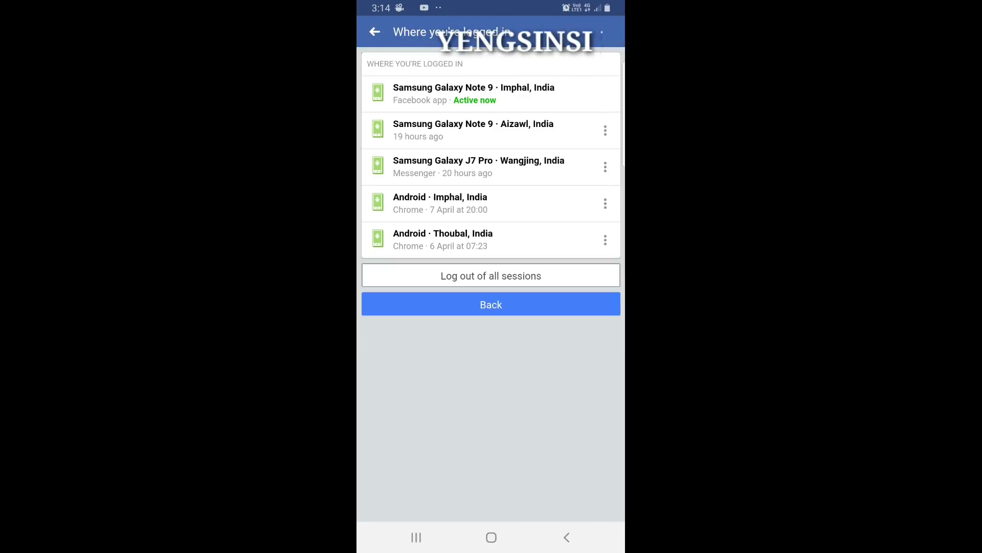
pyautogui.click(605, 240)
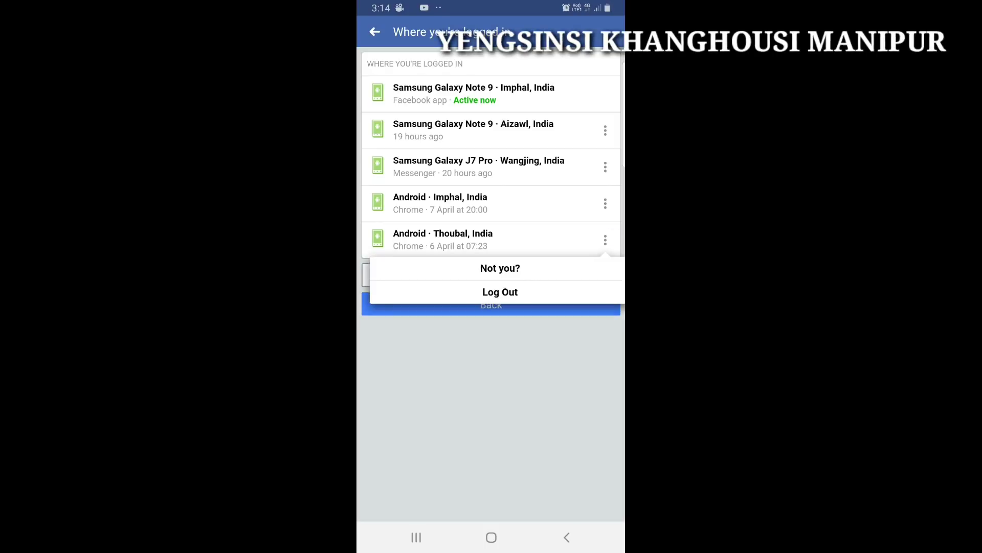
pyautogui.press('Escape')
pyautogui.click(492, 239)
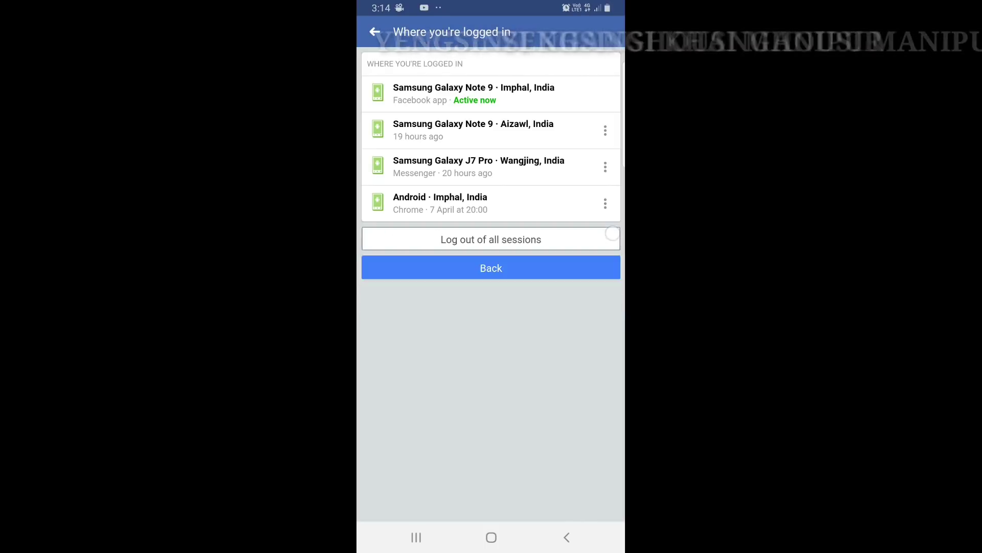
pyautogui.click(567, 537)
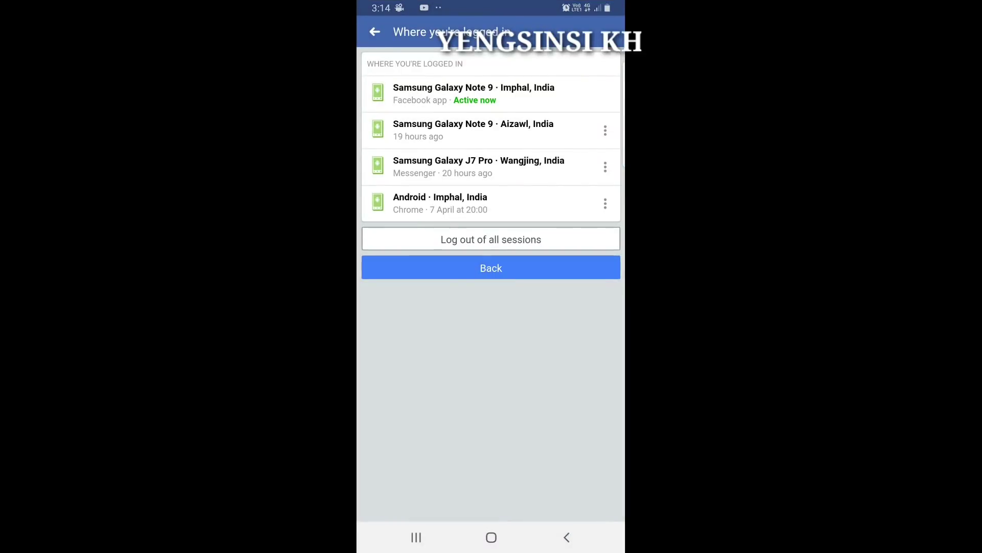
# Log out the Android Imphal session and leave the J7 Pro Wangjing session signed in
pyautogui.click(605, 204)
pyautogui.click(531, 252)
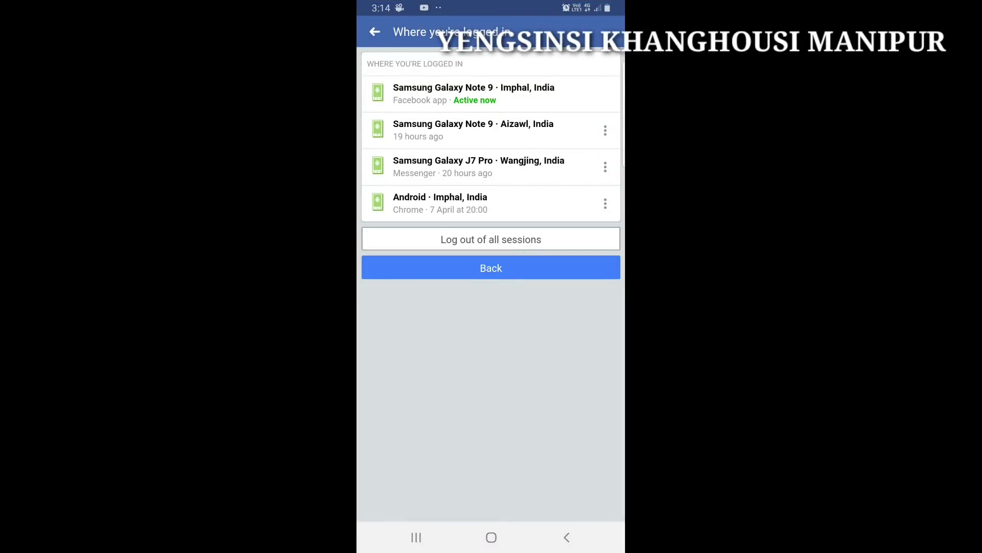
pyautogui.click(605, 167)
pyautogui.click(528, 216)
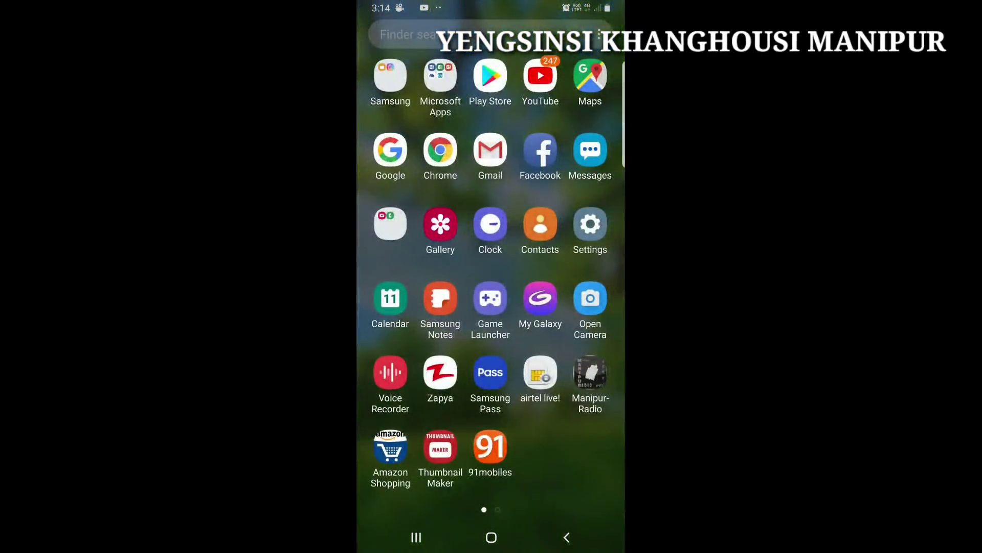
# Close the app drawer and settle on the home screen with the tree wallpaper
pyautogui.click(491, 537)
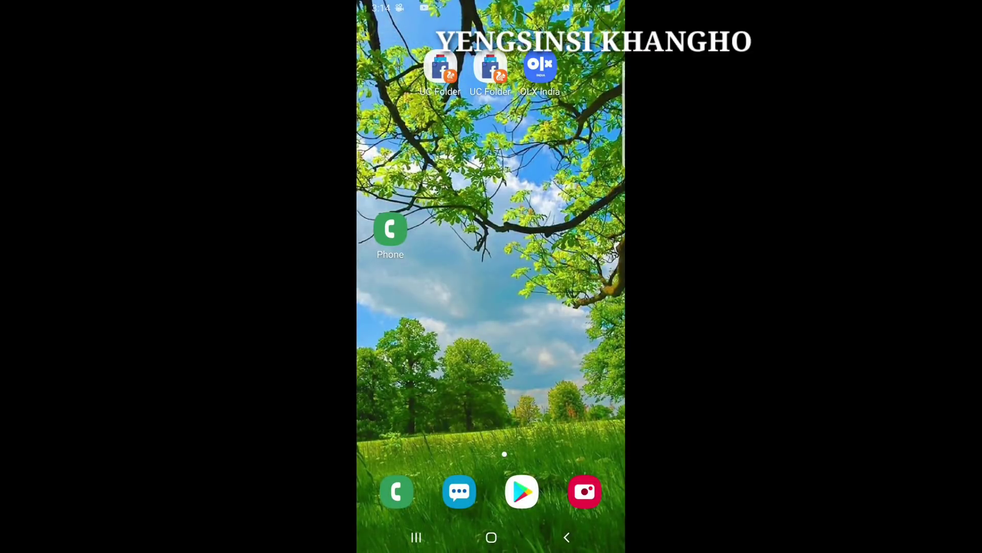
pyautogui.moveTo(545, 316); pyautogui.dragTo(546, 360)
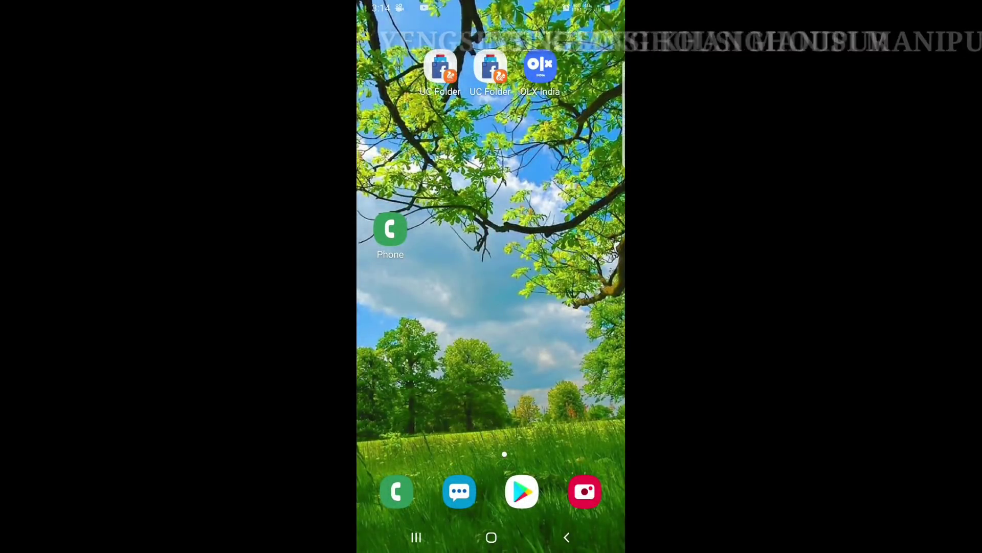